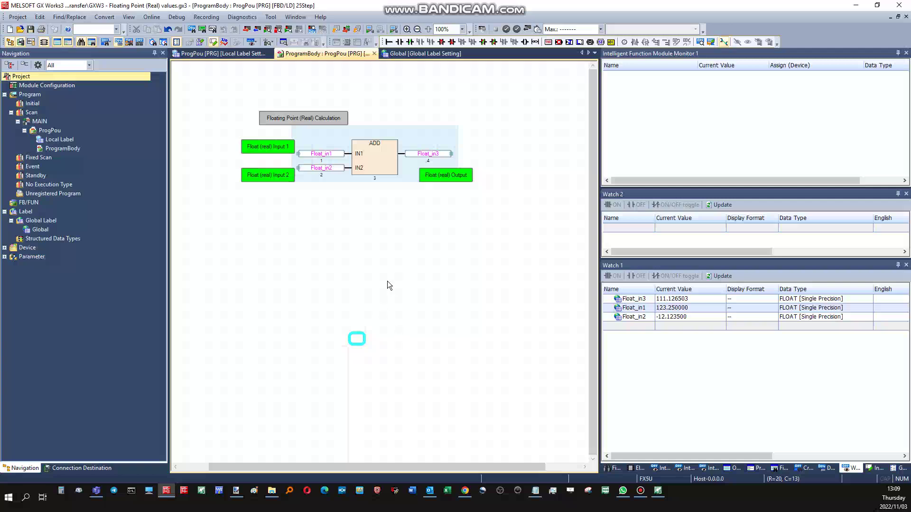
# Inspect the Float_in1 input and Float_in3 output labels on the ADD diagram
pyautogui.click(415, 281)
pyautogui.click(329, 157)
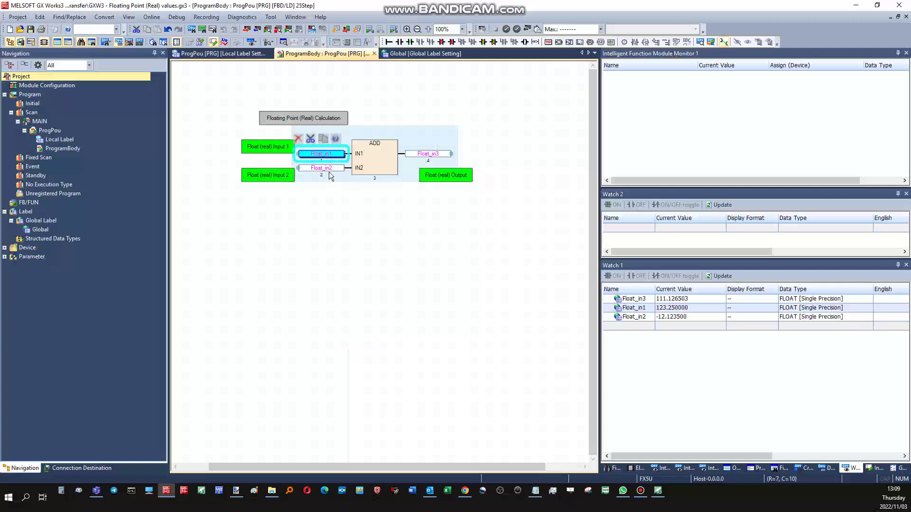
pyautogui.click(356, 199)
pyautogui.click(442, 261)
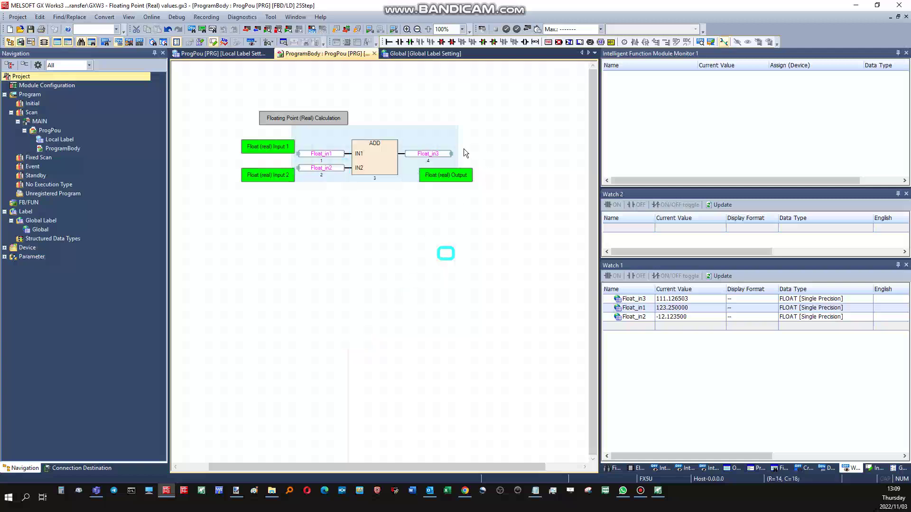
pyautogui.click(449, 153)
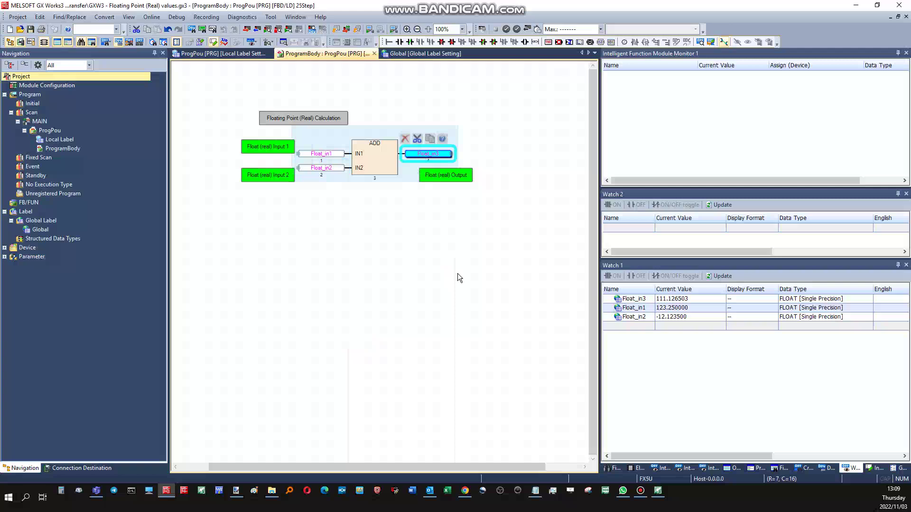
# Review the global label table's label names and assigned devices D100 to D300
pyautogui.doubleClick(43, 230)
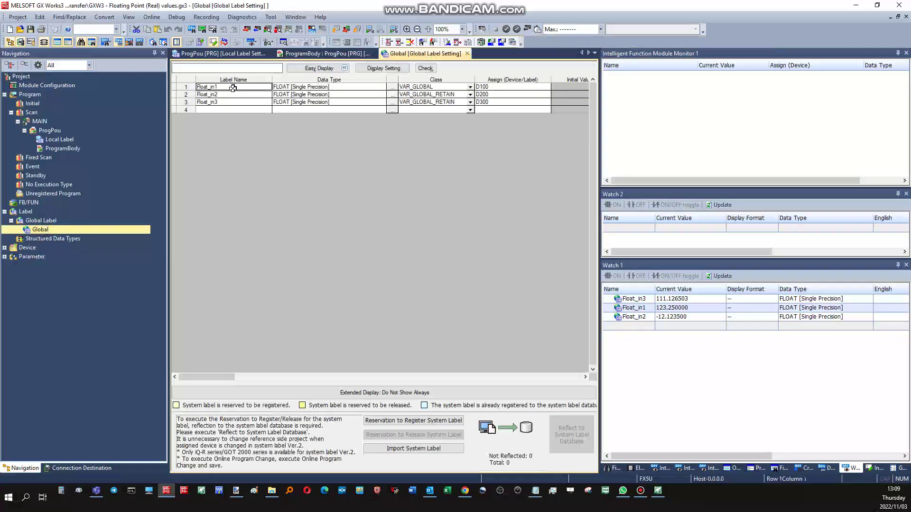
pyautogui.moveTo(232, 89); pyautogui.dragTo(237, 105)
pyautogui.click(235, 87)
pyautogui.moveTo(498, 86); pyautogui.dragTo(503, 105)
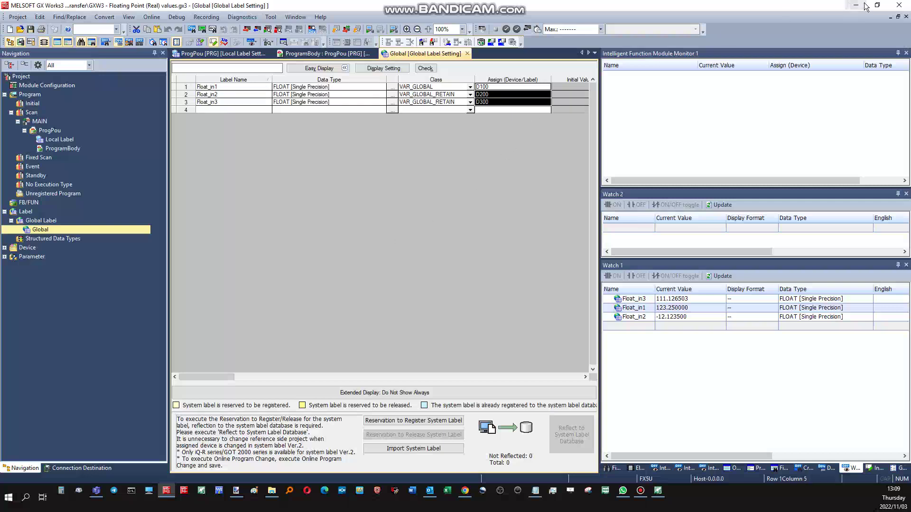
pyautogui.click(318, 55)
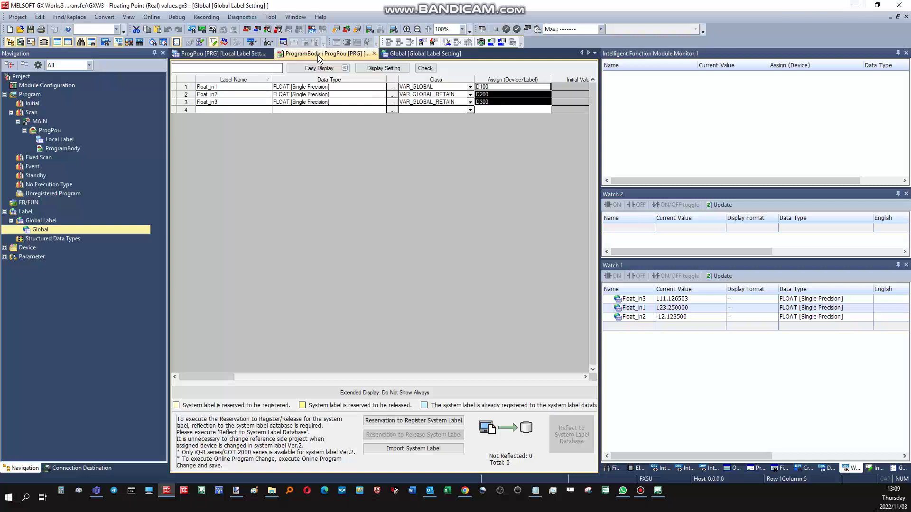
# Start GX Simulator3 simulation and select the whole ADD function block network
pyautogui.click(411, 241)
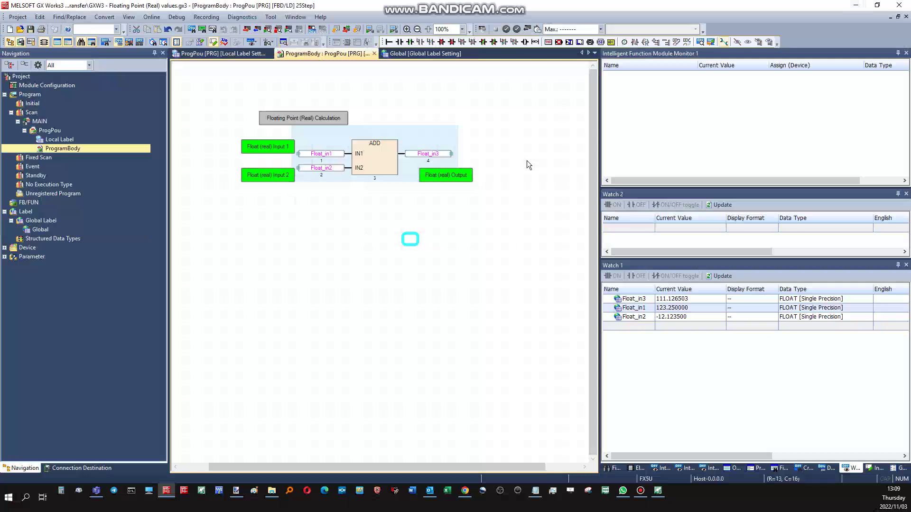
pyautogui.click(206, 17)
pyautogui.click(253, 20)
pyautogui.moveTo(177, 17)
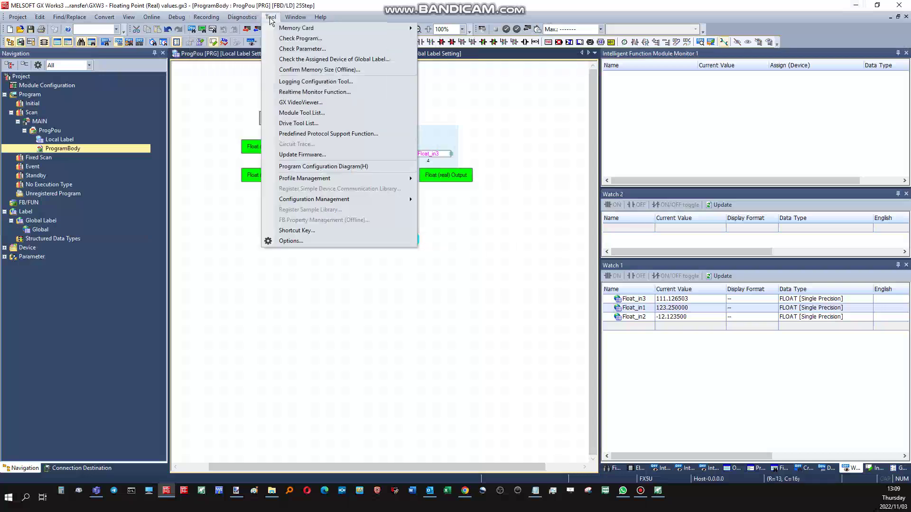
pyautogui.click(317, 30)
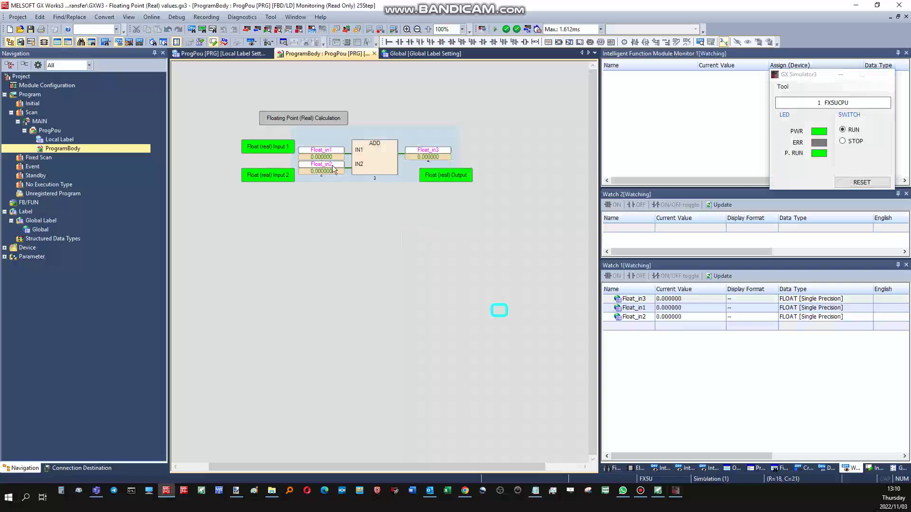
pyautogui.moveTo(227, 129); pyautogui.dragTo(478, 203)
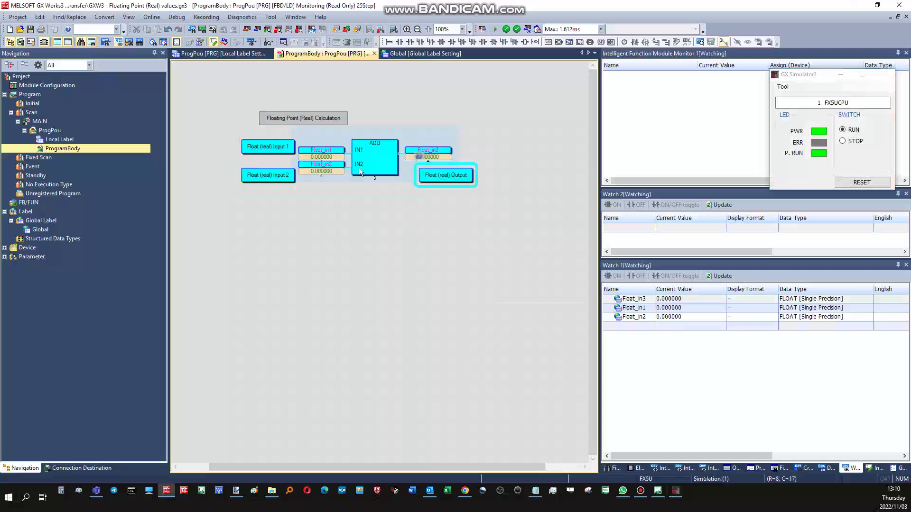
# Register Float_in1, Float_in2 and Float_in3 to Watch 2 and enlarge that pane
pyautogui.rightClick(339, 166)
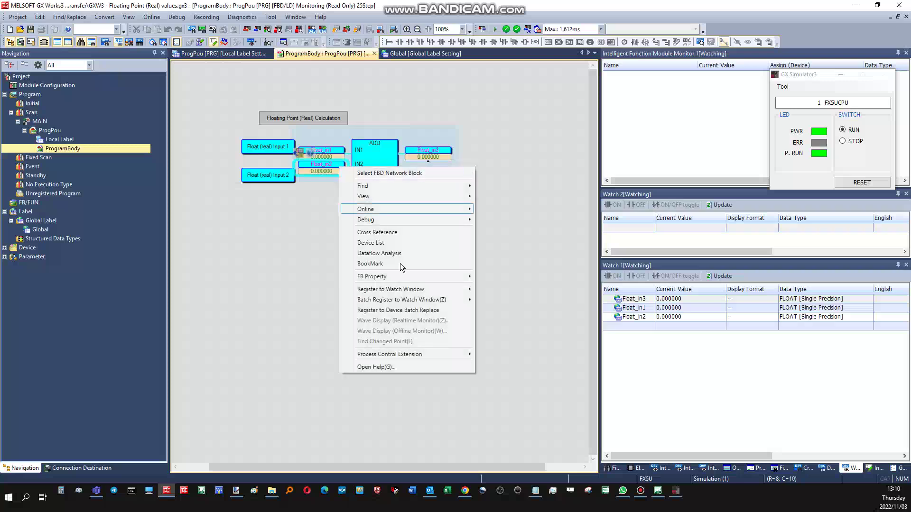
pyautogui.moveTo(390, 289)
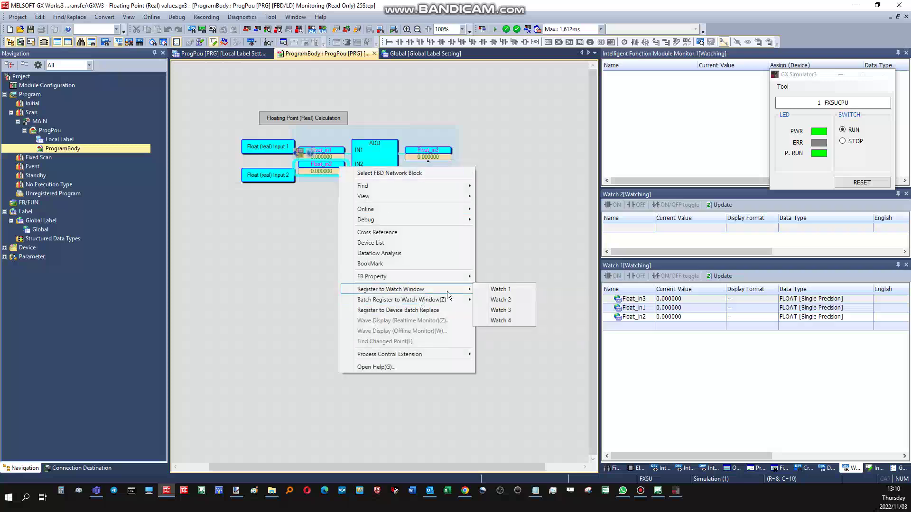
pyautogui.click(530, 309)
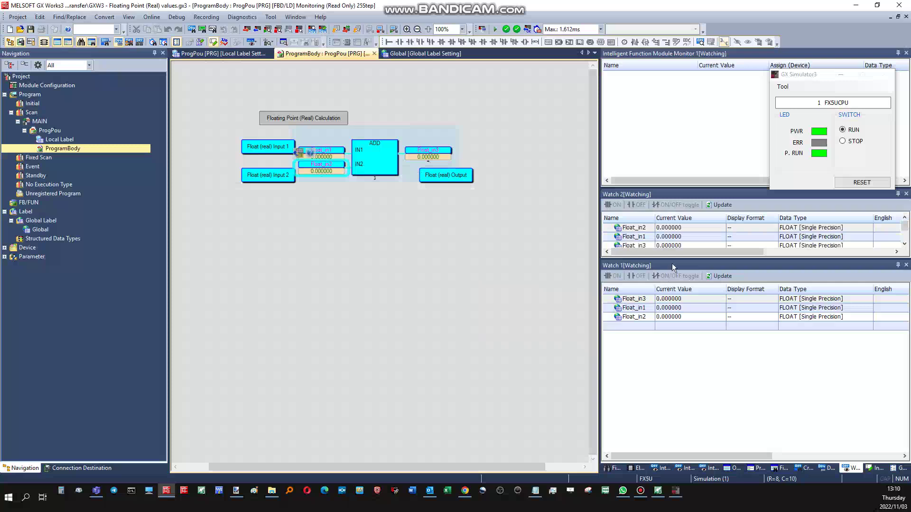
pyautogui.moveTo(865, 259); pyautogui.dragTo(853, 322)
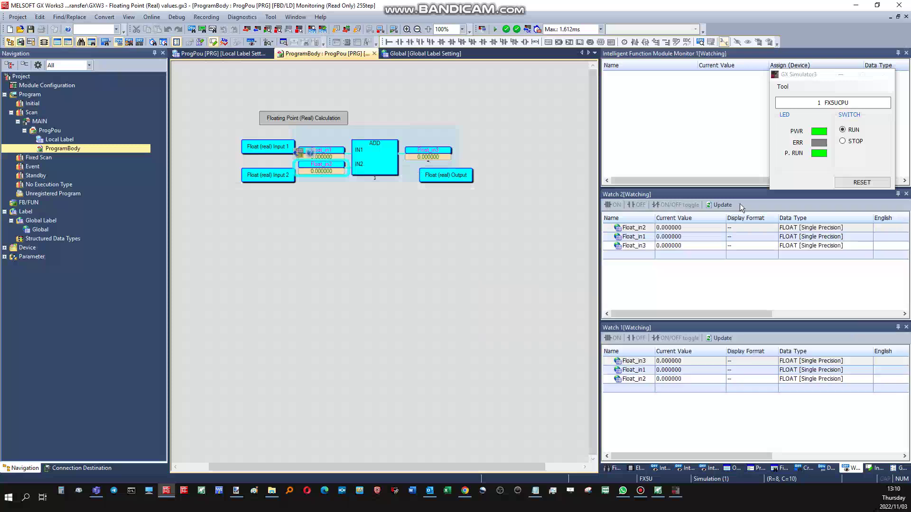
# Set Float_in2 to 12.124 and Float_in1 to 55.23, confirming Float_in3 reads 67.354
pyautogui.click(463, 239)
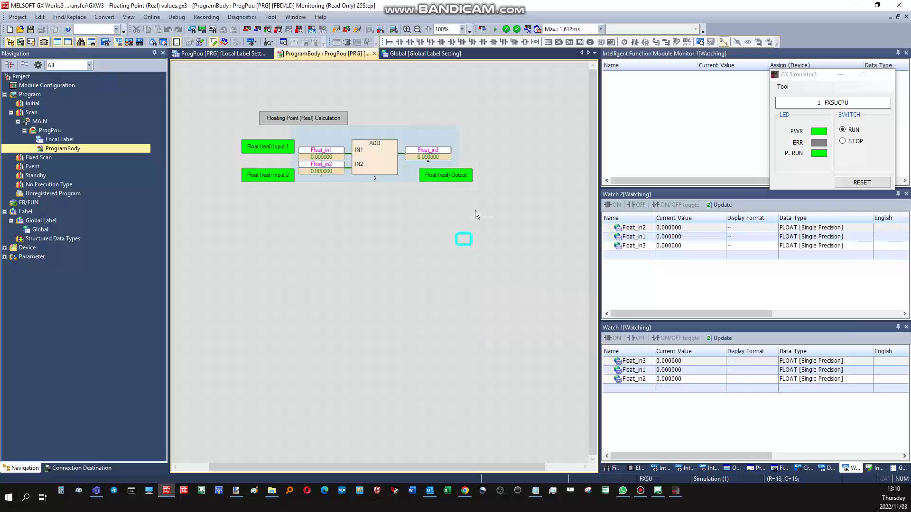
pyautogui.click(705, 228)
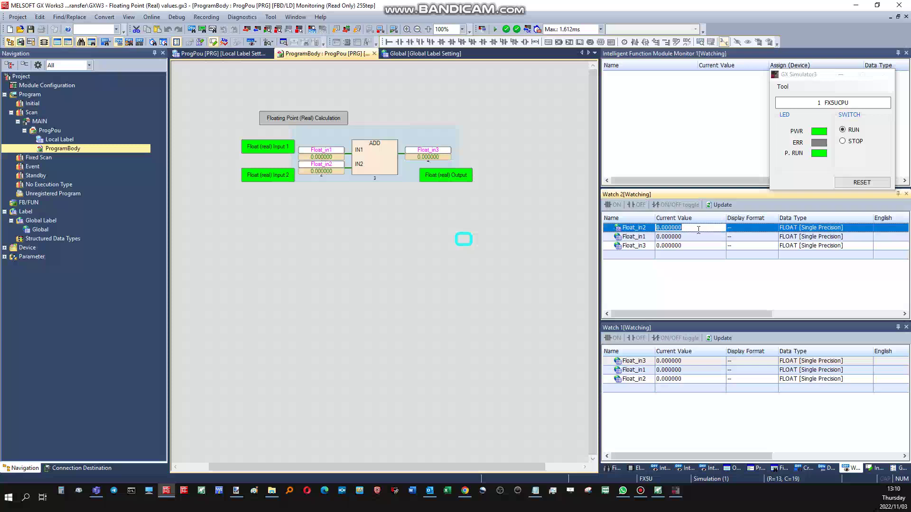
pyautogui.write('12.124')
pyautogui.click(695, 236)
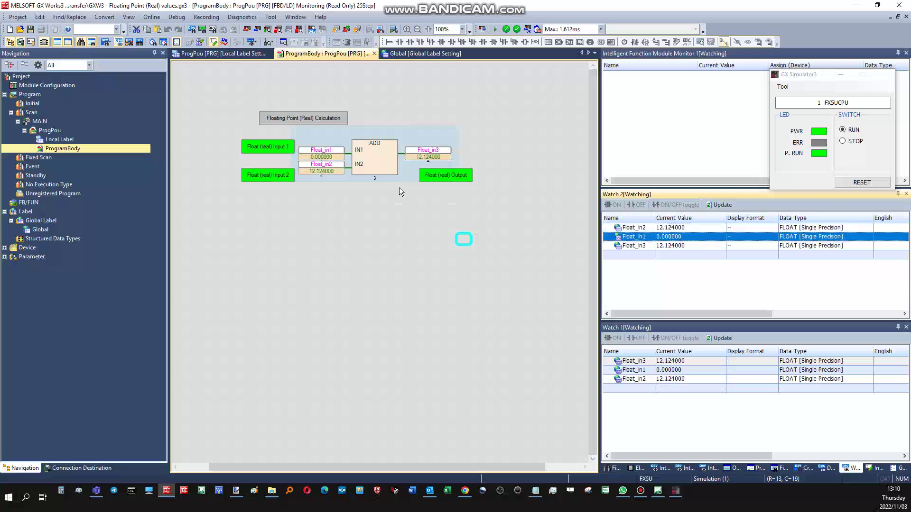
pyautogui.click(680, 237)
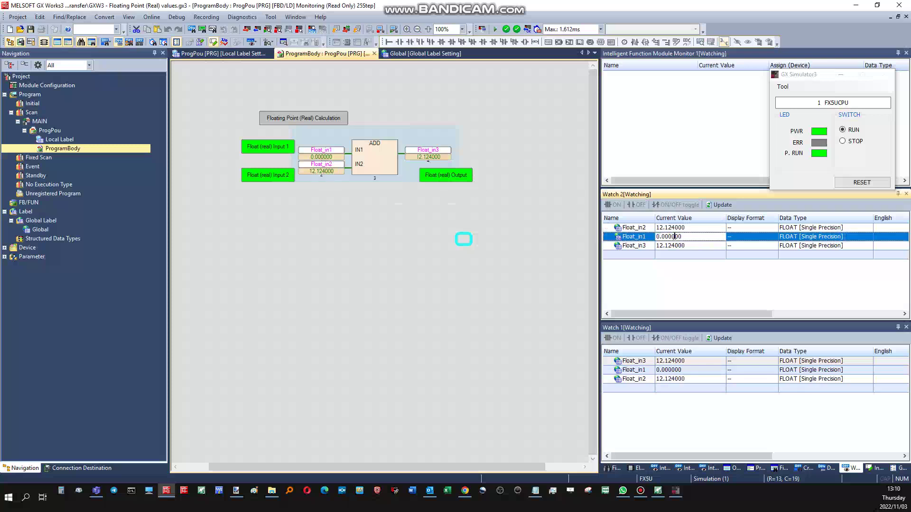
pyautogui.write('55')
pyautogui.write('.23')
pyautogui.press('Return')
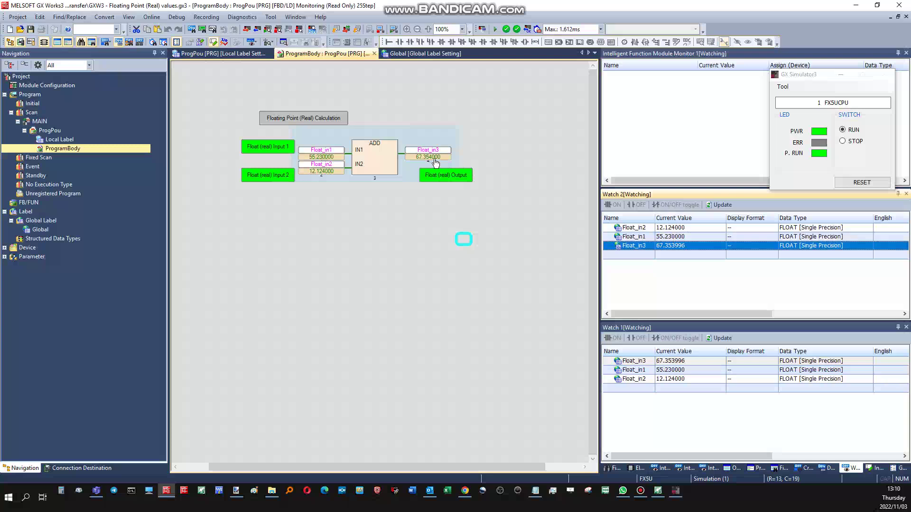
pyautogui.click(435, 162)
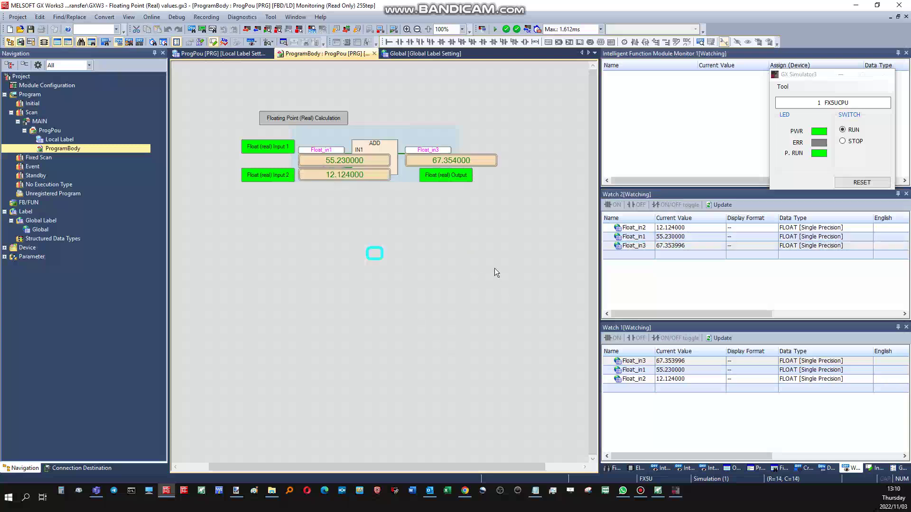
pyautogui.click(658, 490)
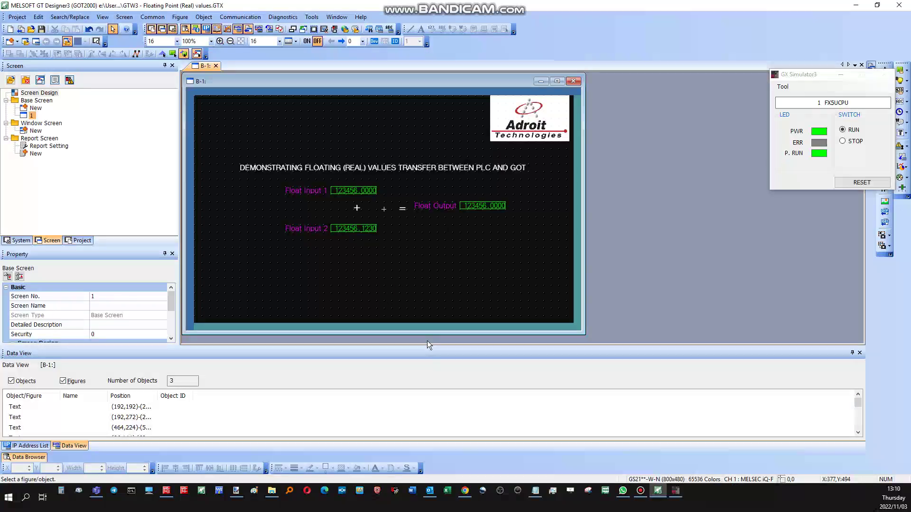
# Give Float Input 1 on D100 Real(32bit) format with 4 fractional digits, and place Float Input 2
pyautogui.doubleClick(368, 193)
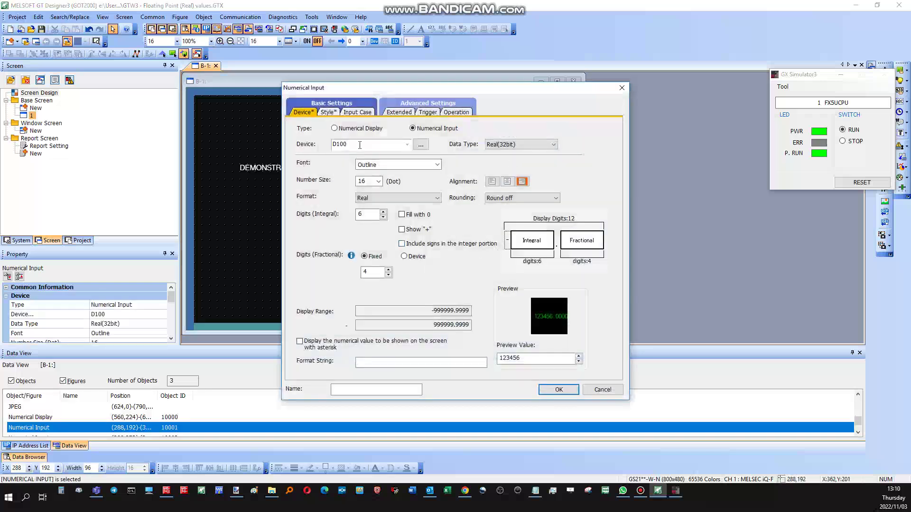
pyautogui.moveTo(360, 145); pyautogui.dragTo(332, 147)
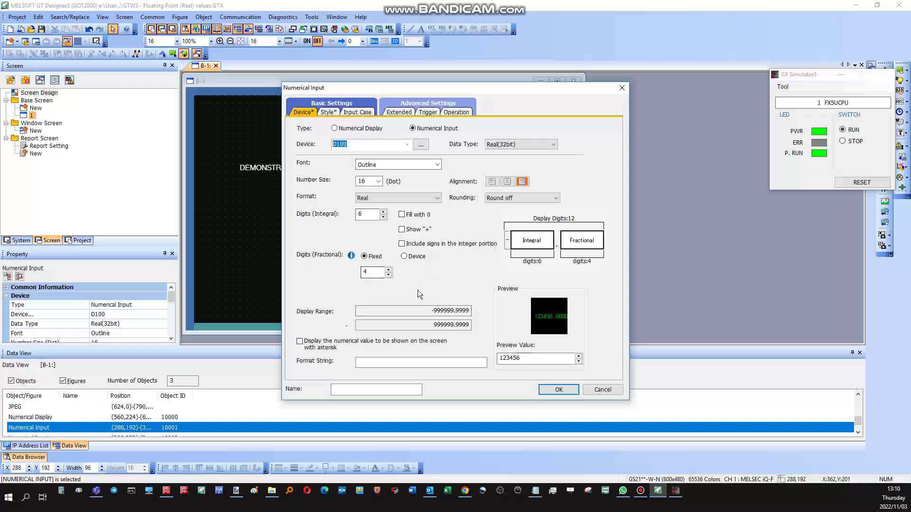
pyautogui.doubleClick(367, 271)
pyautogui.click(407, 205)
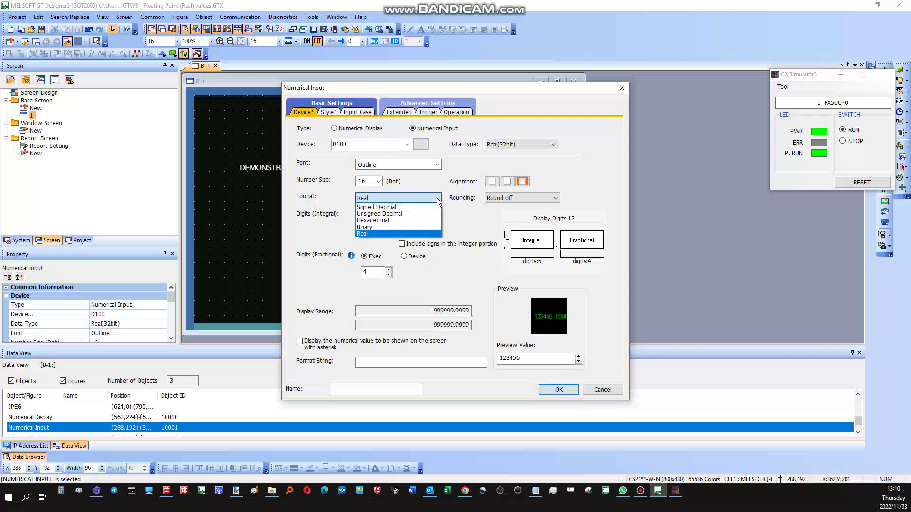
pyautogui.click(392, 233)
pyautogui.click(539, 145)
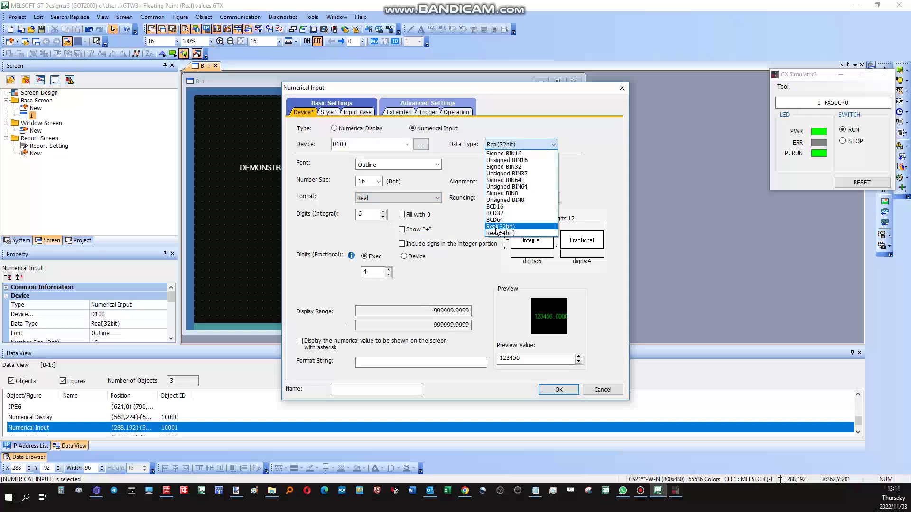
pyautogui.click(510, 227)
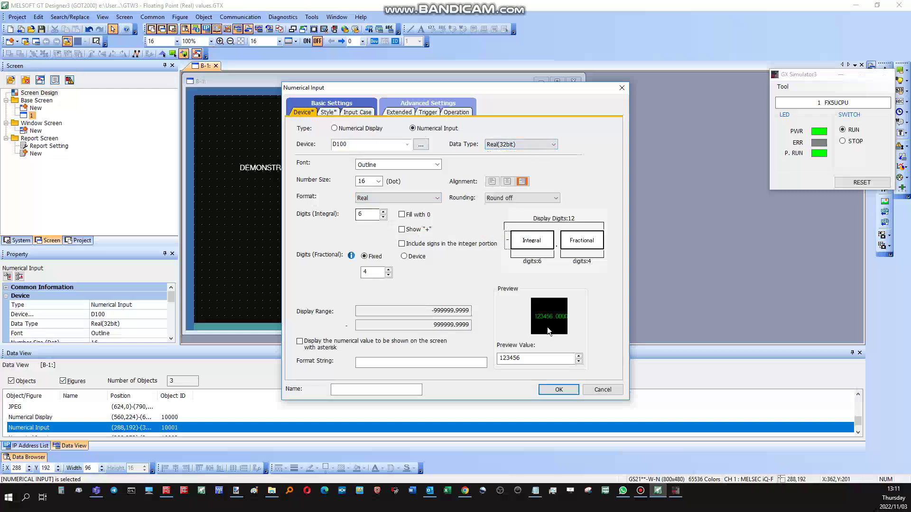
pyautogui.click(559, 389)
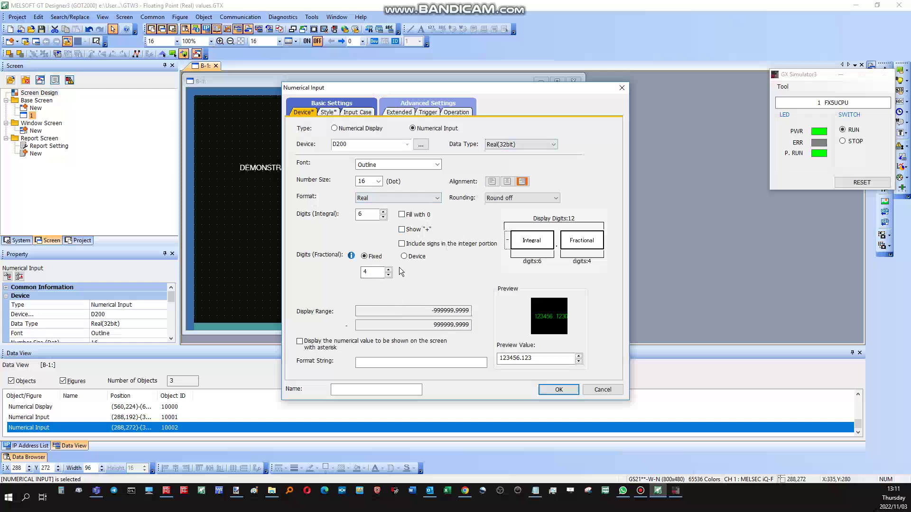
# Confirm Float Input 2, then inspect the Float Output and Float Input 2 settings
pyautogui.click(558, 389)
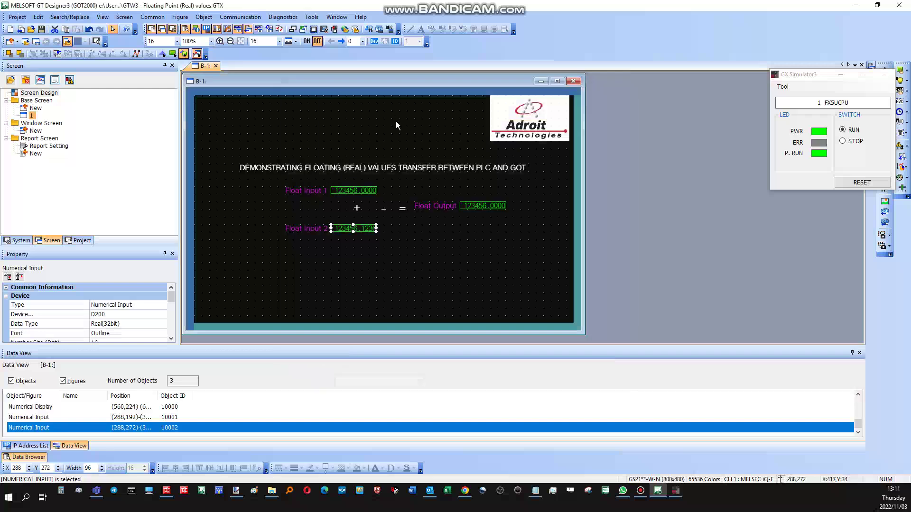
pyautogui.doubleClick(479, 205)
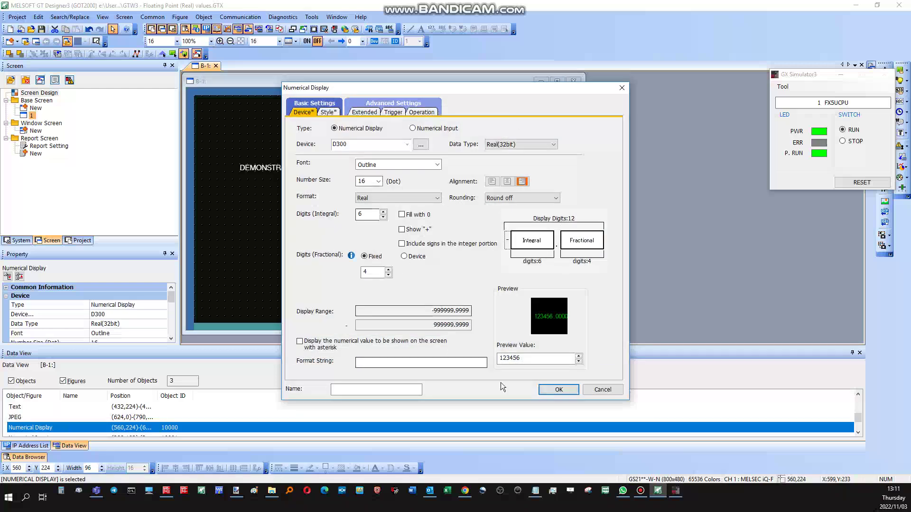
pyautogui.click(559, 390)
pyautogui.click(318, 264)
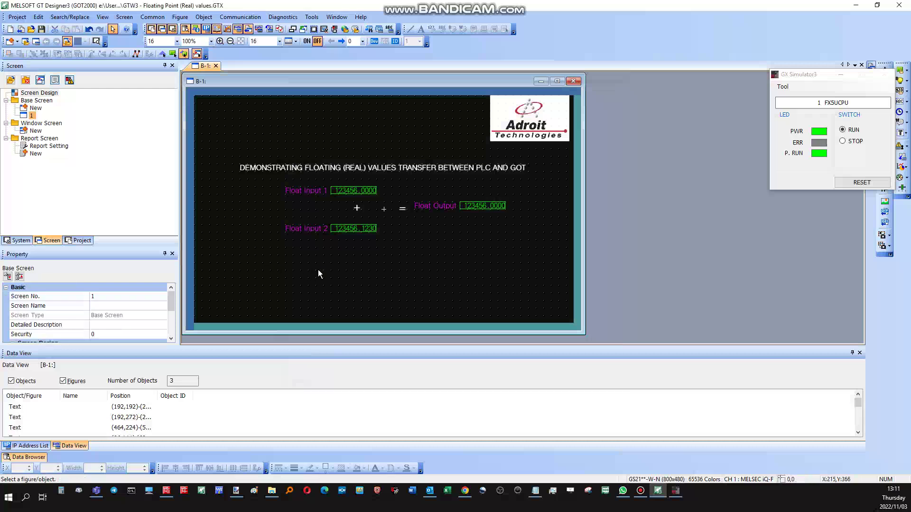
pyautogui.doubleClick(357, 231)
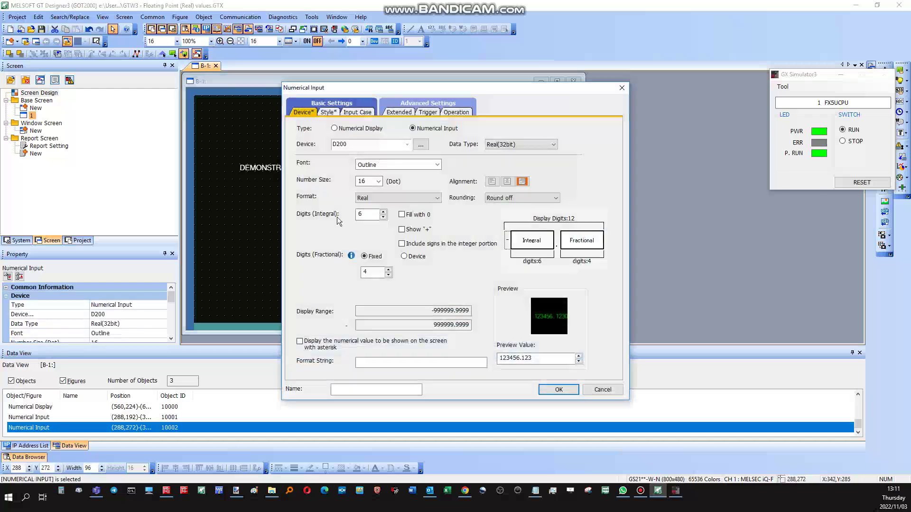
pyautogui.click(594, 393)
pyautogui.click(490, 219)
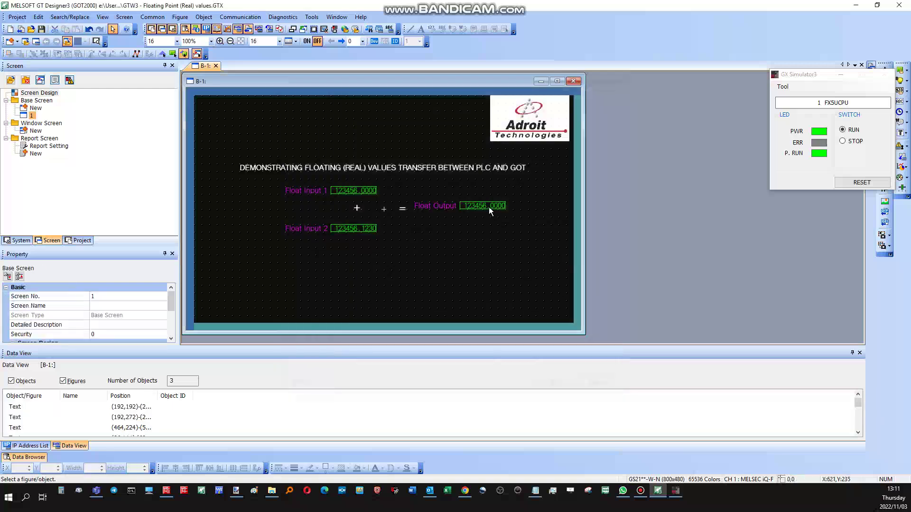
# Recheck the D300 Real(32bit) Float Output settings and inspect Float Input 1's settings
pyautogui.doubleClick(489, 207)
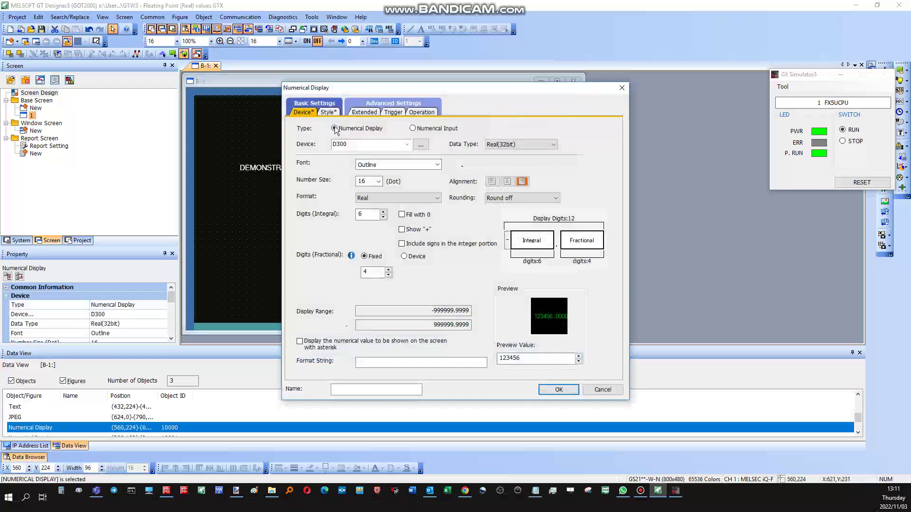
pyautogui.click(558, 390)
pyautogui.click(360, 190)
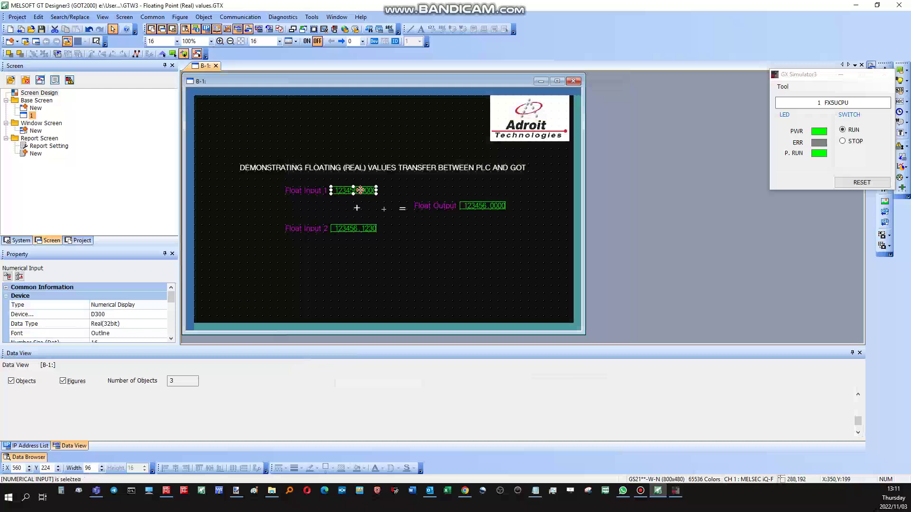
pyautogui.doubleClick(360, 190)
pyautogui.click(551, 386)
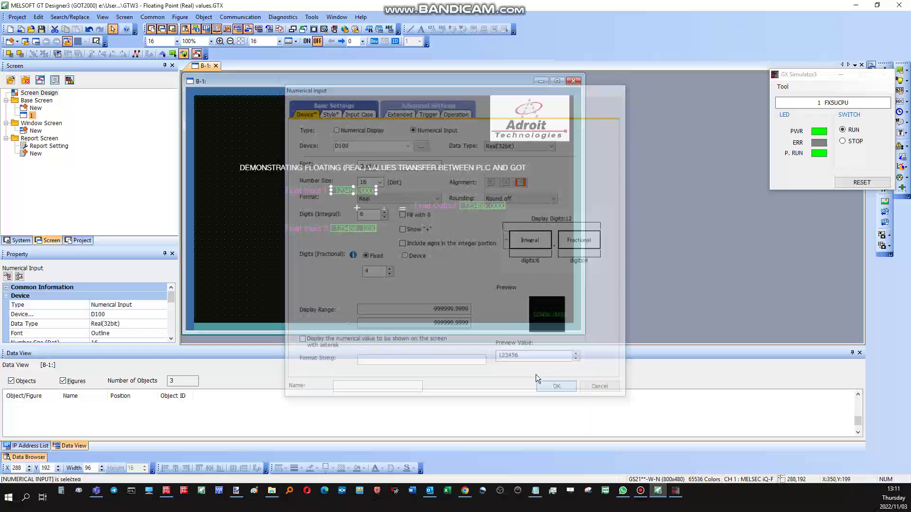
pyautogui.click(480, 274)
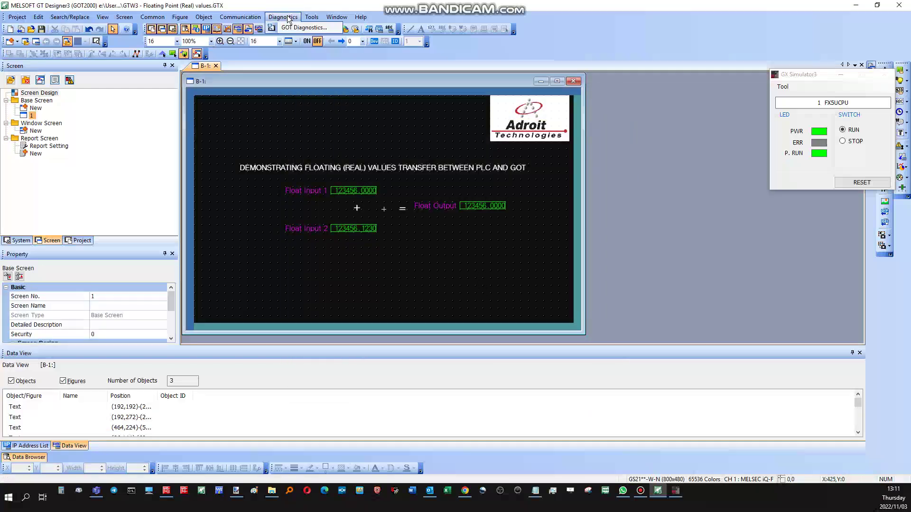
pyautogui.moveTo(331, 75)
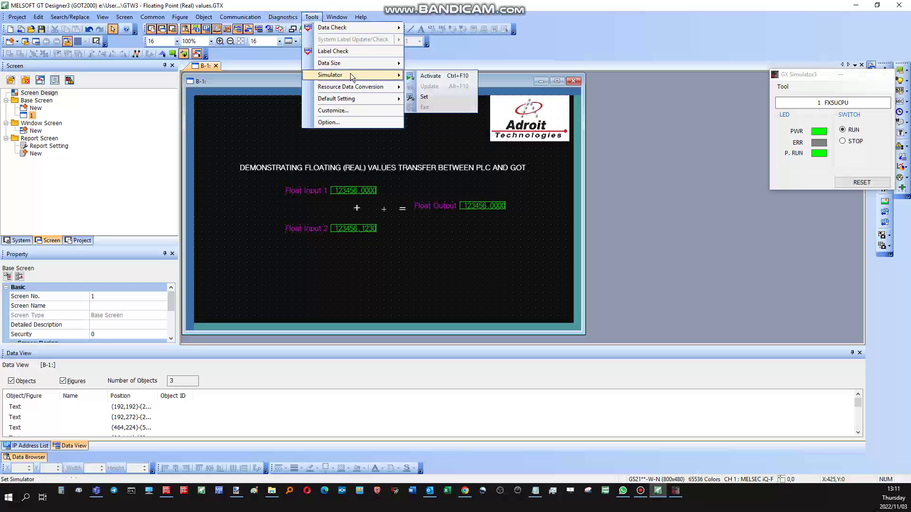
# Run GT Simulator3 showing 55.2300 + 12.1240 = 67.3540, then return to GX Works3 monitoring
pyautogui.click(429, 76)
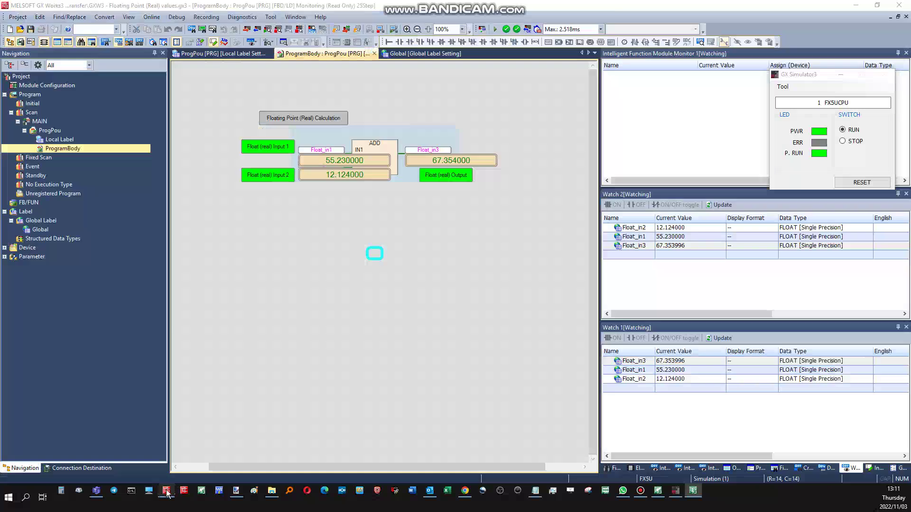
pyautogui.click(166, 490)
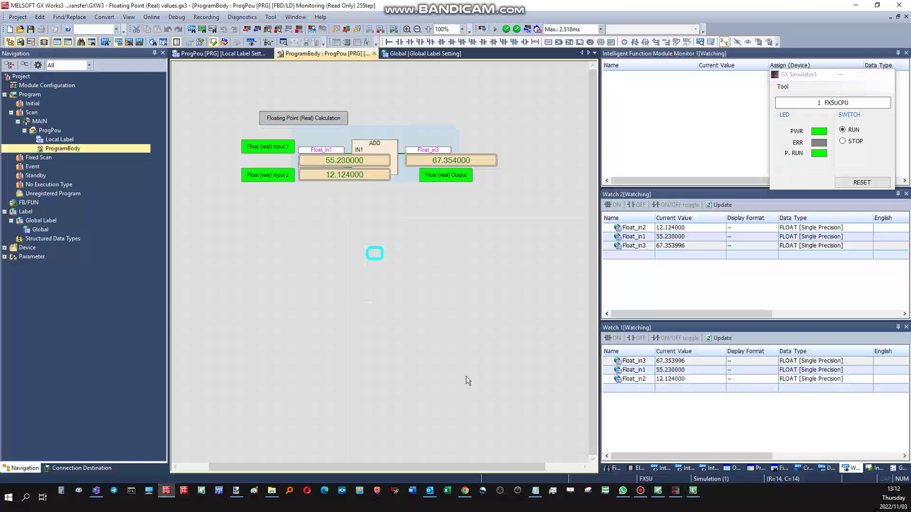
pyautogui.moveTo(693, 491)
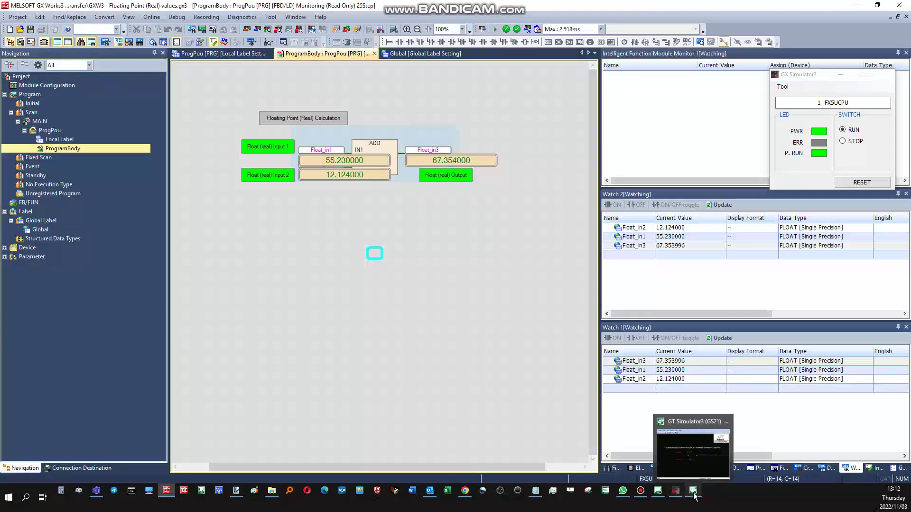
# Restore and reposition GT Simulator3, then enter 45.678 into Float Input 1 on the keypad
pyautogui.click(684, 443)
pyautogui.moveTo(431, 88)
pyautogui.mouseDown()
pyautogui.moveTo(400, 226)
pyautogui.moveTo(406, 208)
pyautogui.mouseUp()
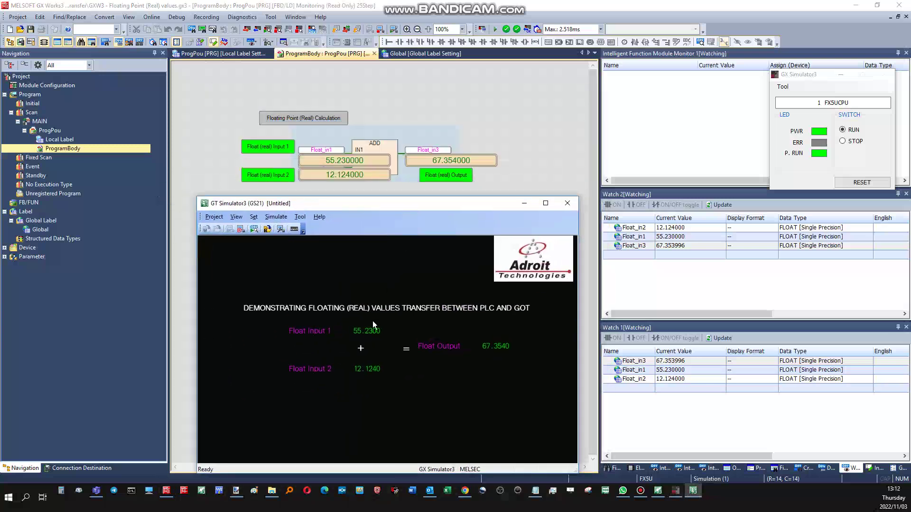
pyautogui.click(372, 335)
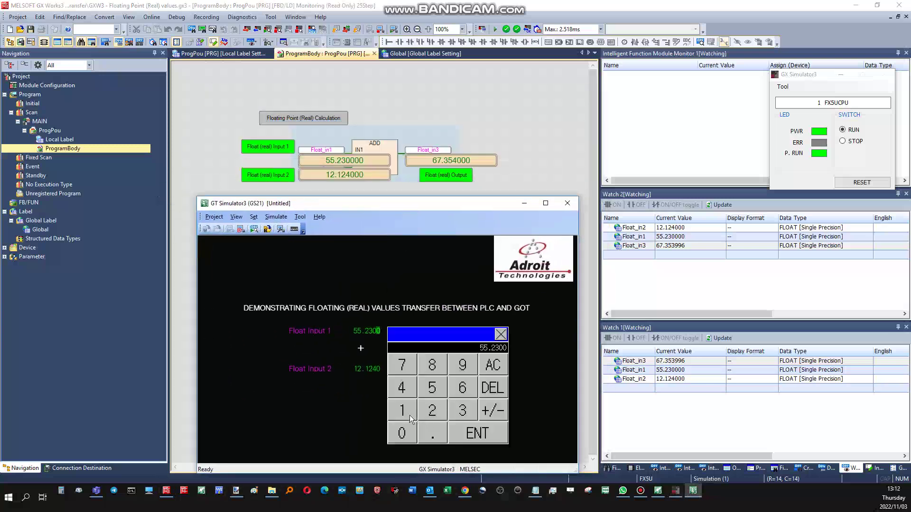
pyautogui.click(402, 388)
pyautogui.click(432, 387)
pyautogui.click(431, 434)
pyautogui.click(461, 388)
pyautogui.click(407, 368)
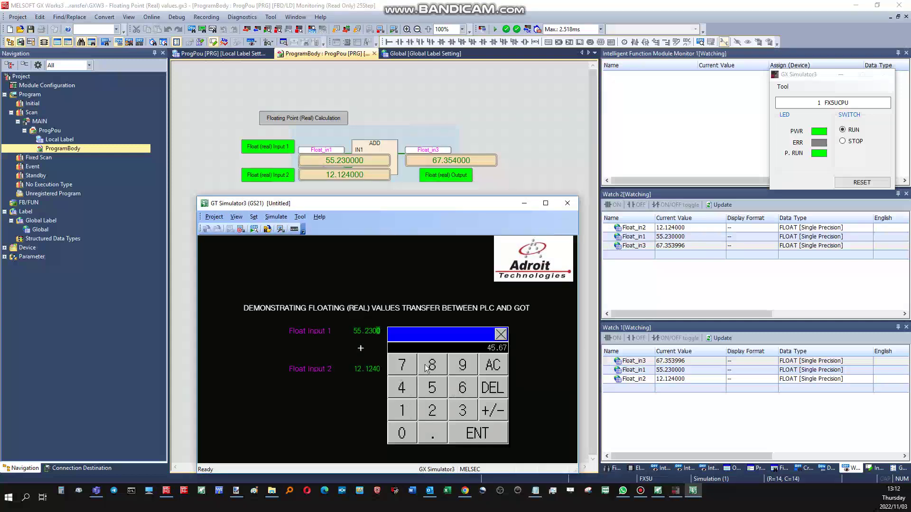
pyautogui.click(480, 432)
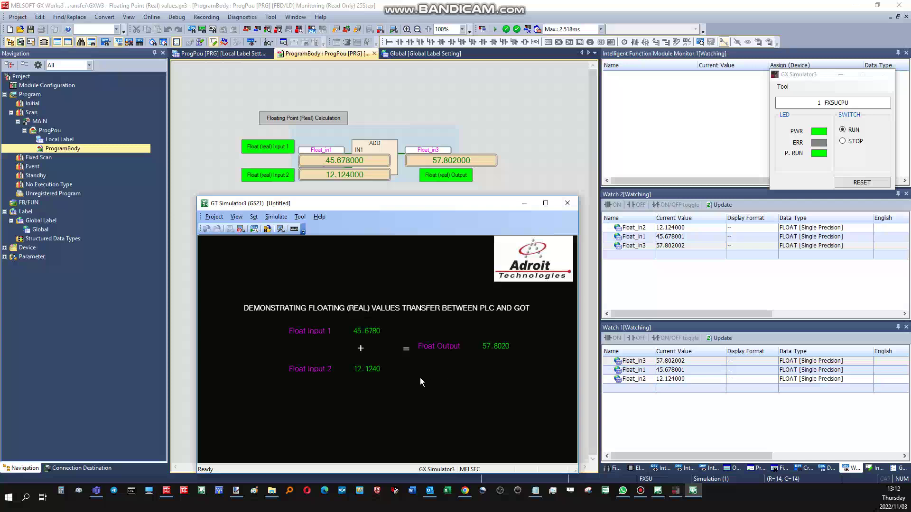
# Enter 7.258 into Float Input 2 on the keypad, making Float Output 52.9360
pyautogui.click(366, 366)
pyautogui.click(409, 350)
pyautogui.click(431, 412)
pyautogui.click(432, 393)
pyautogui.click(431, 370)
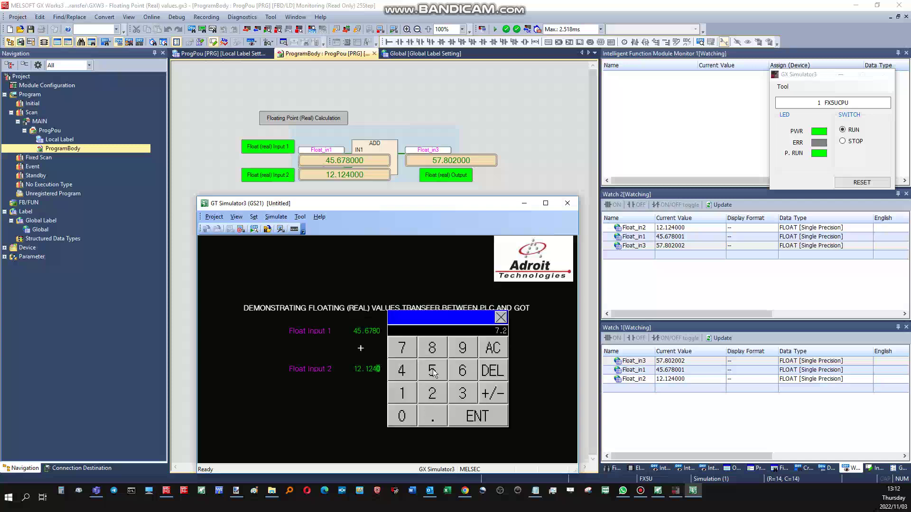
pyautogui.click(432, 348)
pyautogui.click(493, 419)
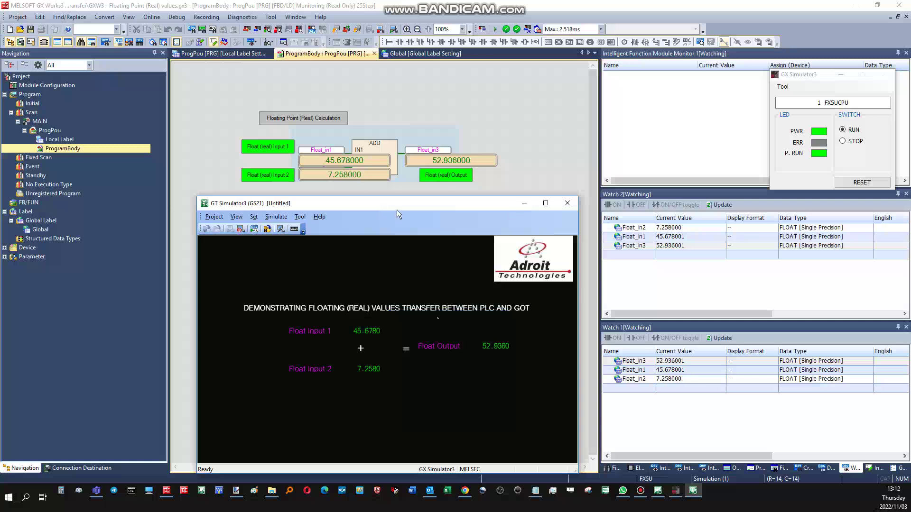
pyautogui.moveTo(394, 207); pyautogui.dragTo(390, 205)
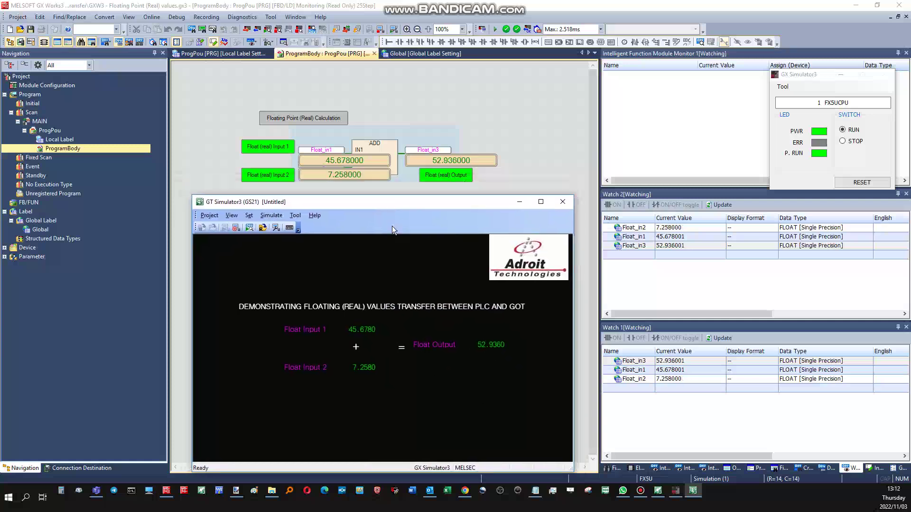